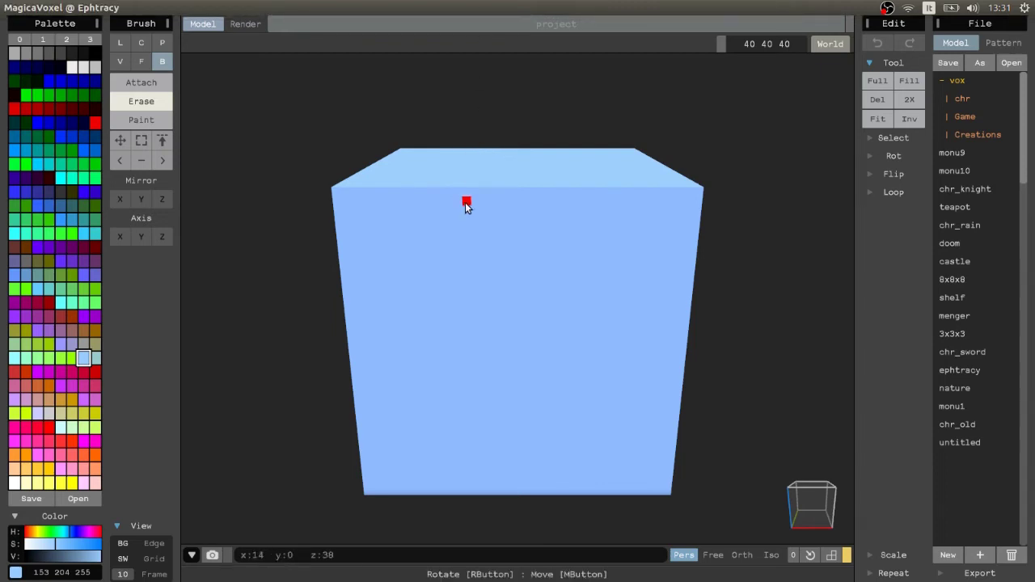
- Zoom out, orbit and zoom back in to inspect the sides of the default cube
scroll(473, 206, "down", 3)
mouse_move(479, 215)
right_mouse_down()
mouse_move(546, 227)
mouse_move(474, 238)
mouse_move(481, 223)
right_mouse_up()
scroll(474, 238, "up", 3)
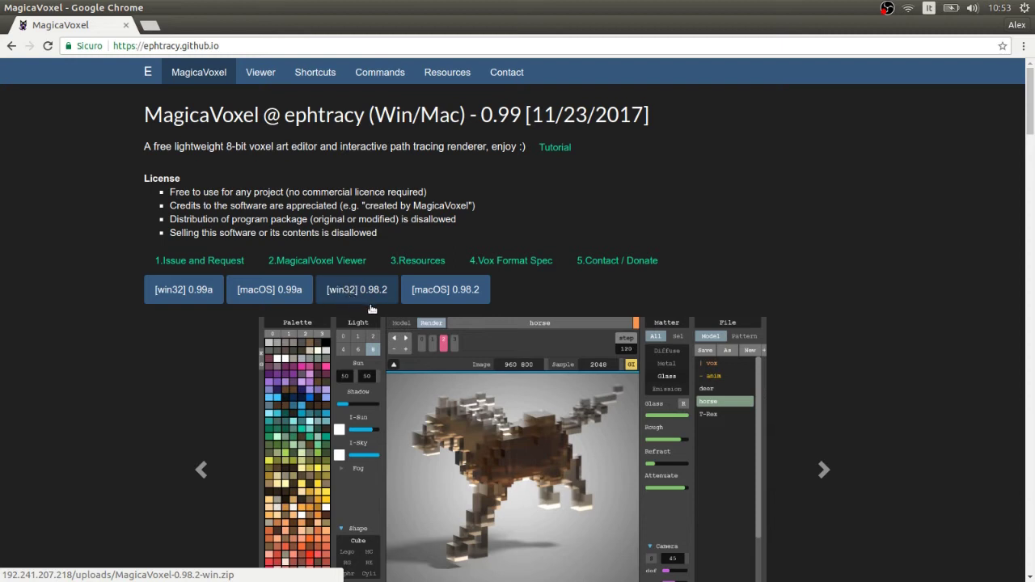
- Scroll to the Update Log, then highlight and deselect the 'Animation : no frame based animation' note
scroll(903, 269, "down", 7)
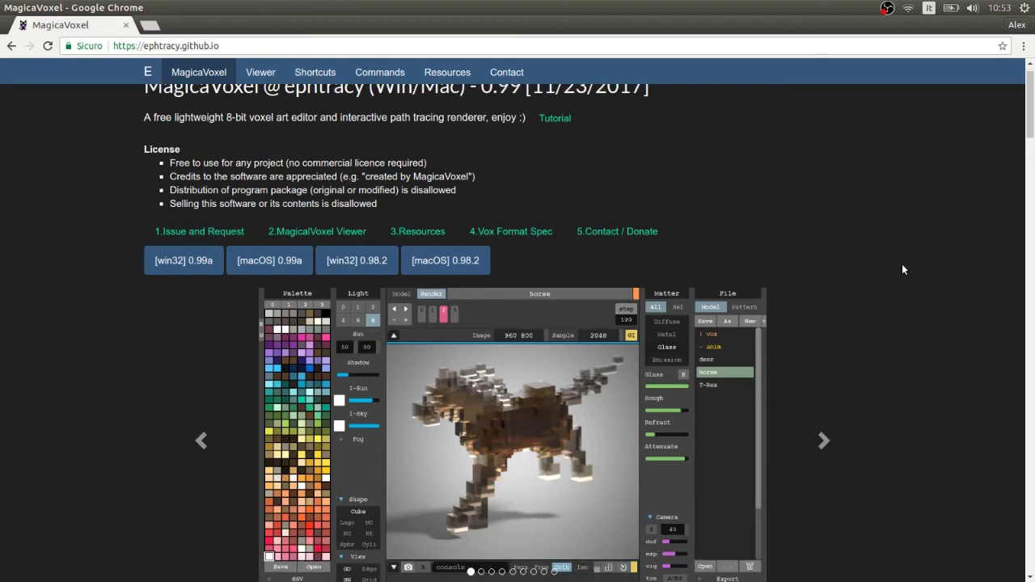
scroll(903, 269, "down", 8)
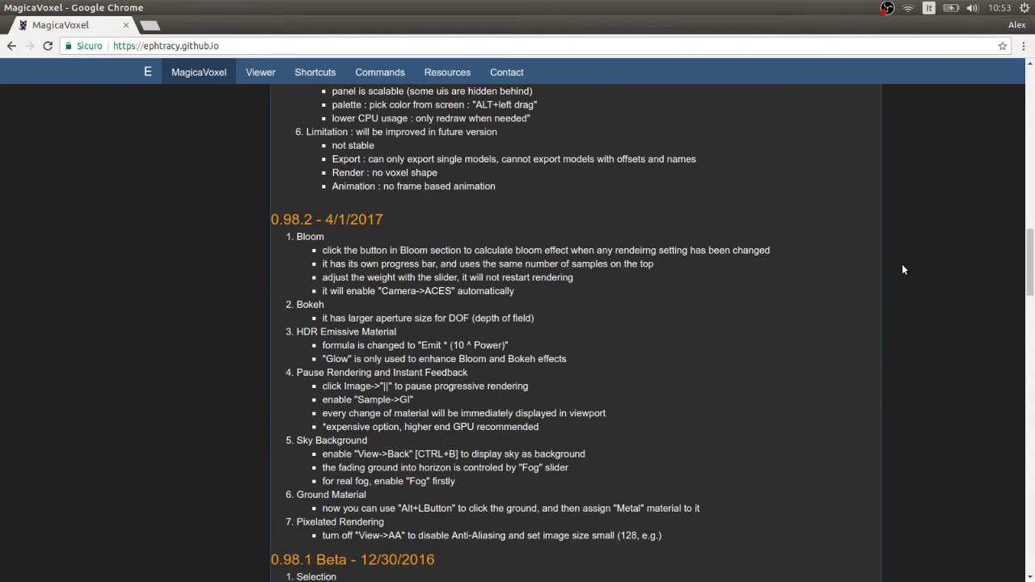
scroll(903, 269, "up", 1)
left_click_drag(502, 223, 333, 220)
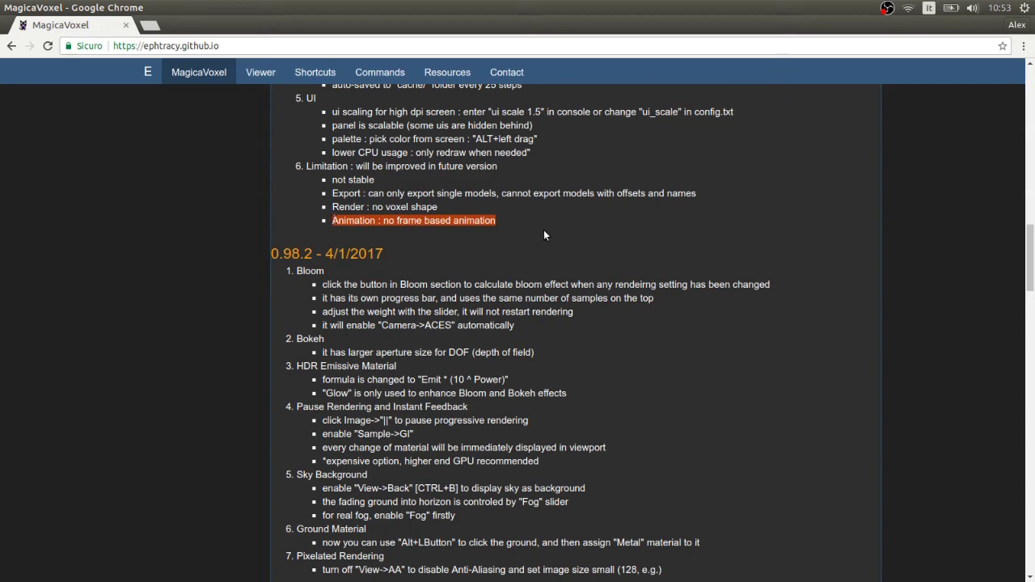
left_click(720, 200)
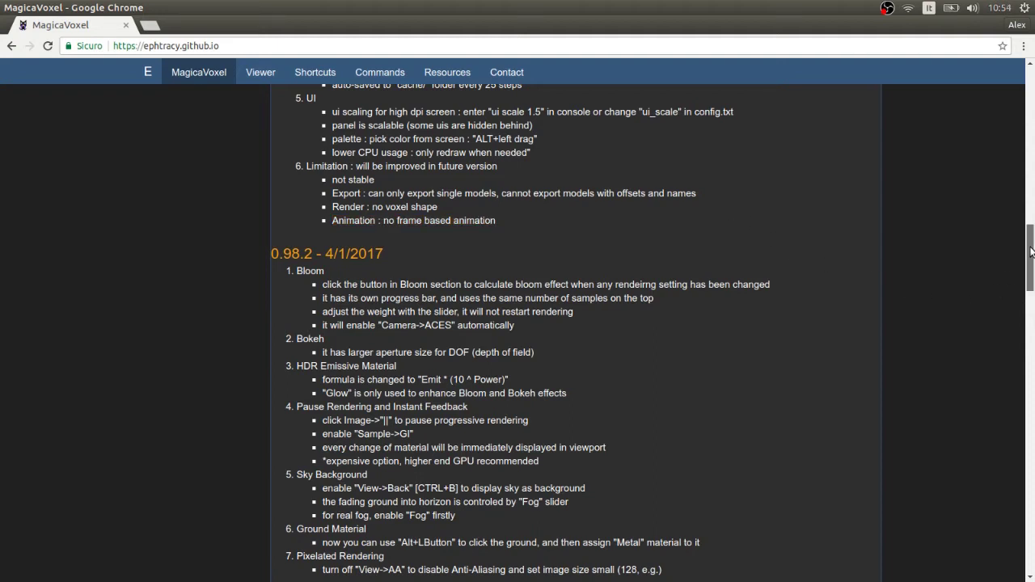
- Highlight and deselect the 0.99 'larger scene area' note, then return to the page top
left_click_drag(1030, 253, 1031, 190)
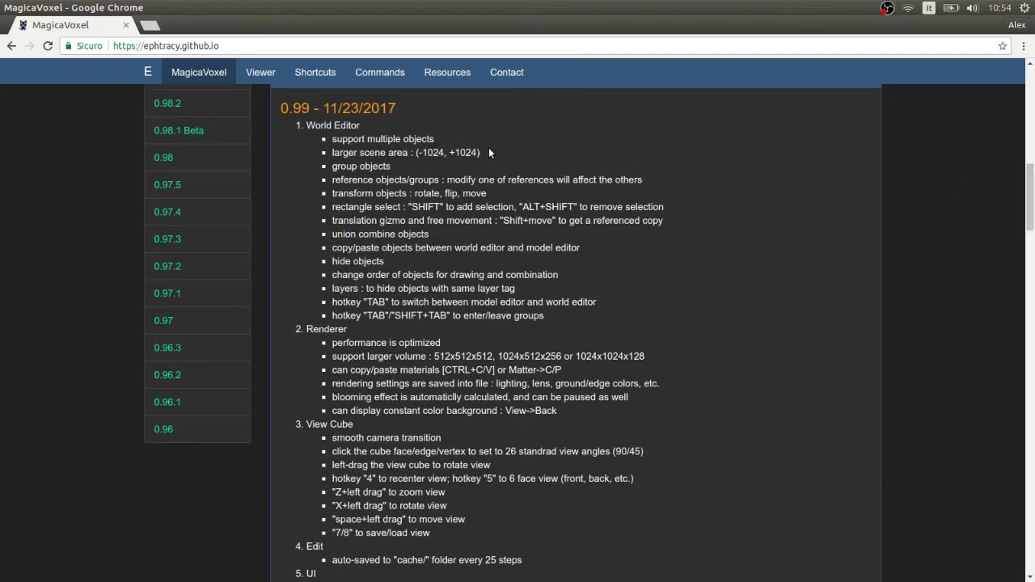
left_click_drag(489, 152, 331, 152)
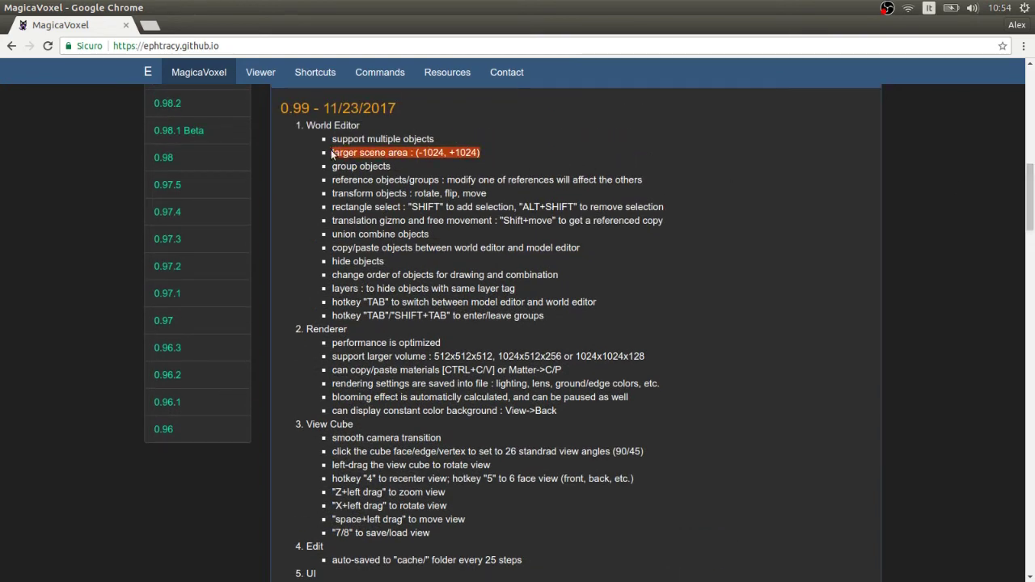
left_click(717, 270)
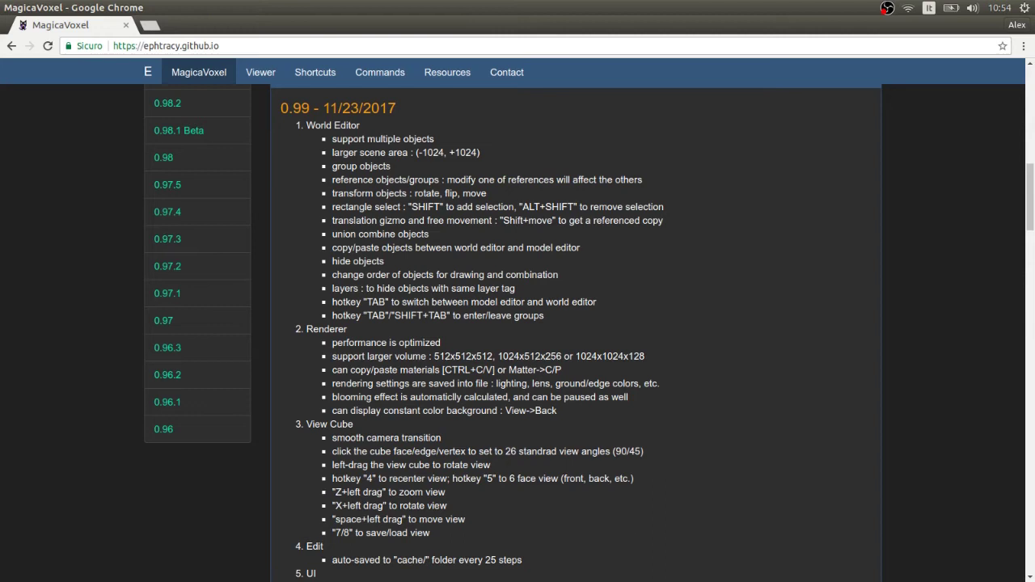
scroll(878, 289, "up", 10)
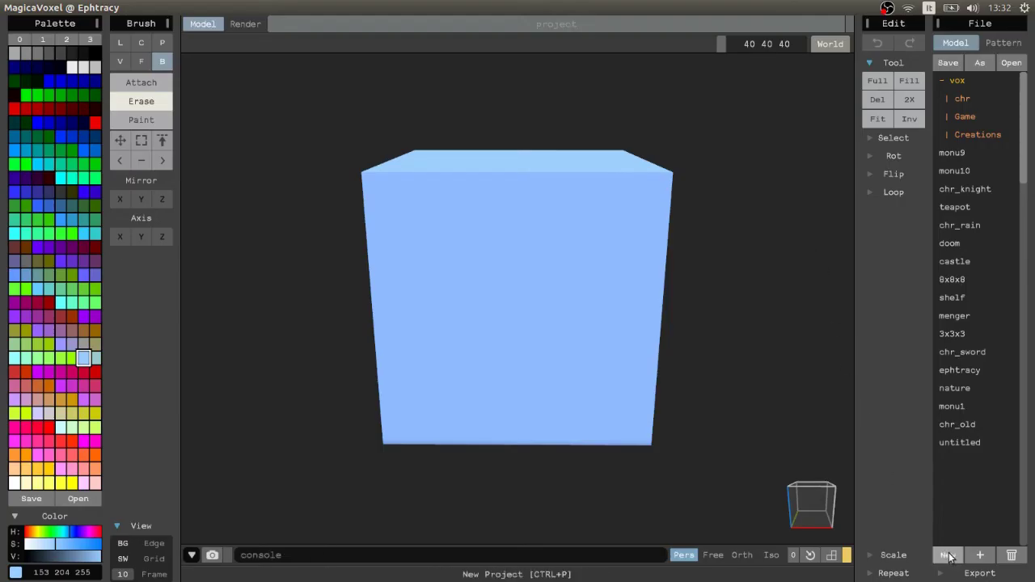
- Start a new project with the File panel's New button
left_click(947, 557)
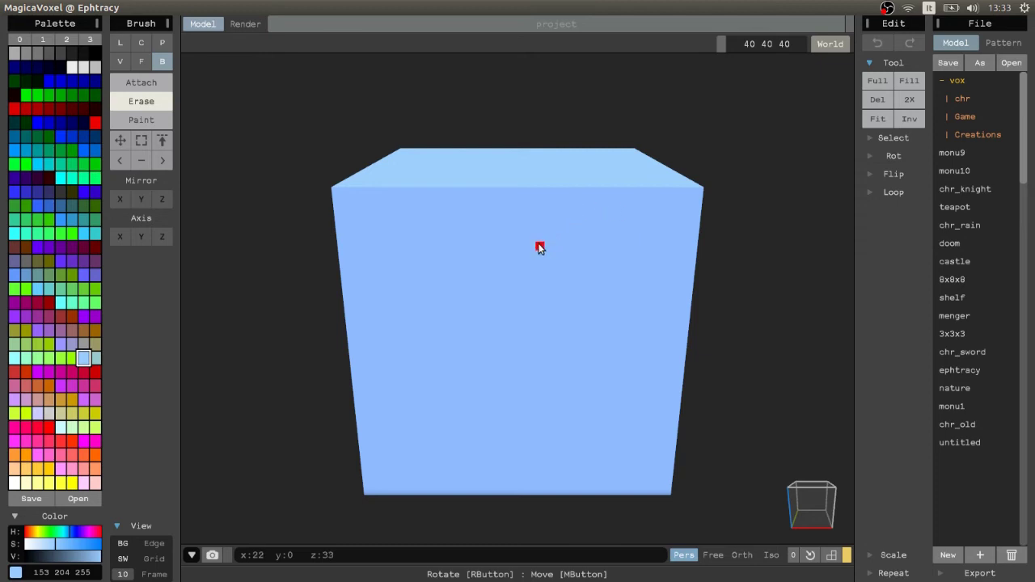
- Orbit and use the view cube gizmo to frame the cube's top and two sides
right_click_drag(540, 248, 482, 257)
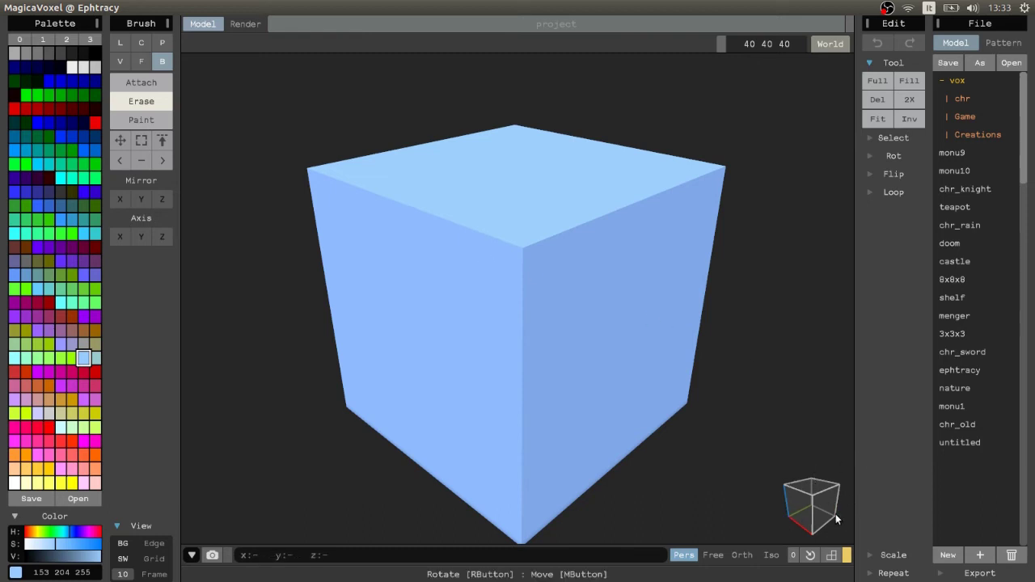
left_click(786, 488)
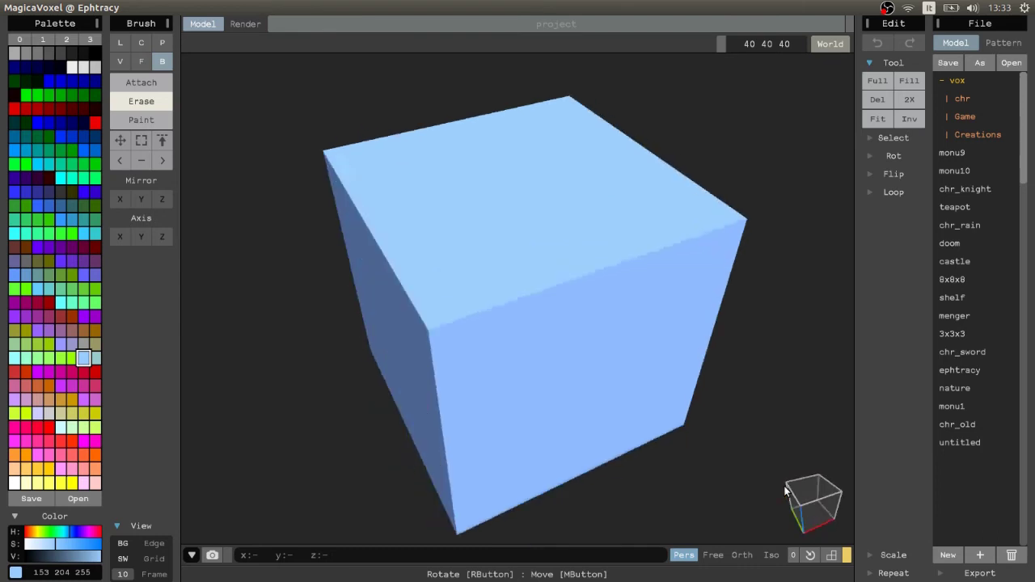
left_click(836, 486)
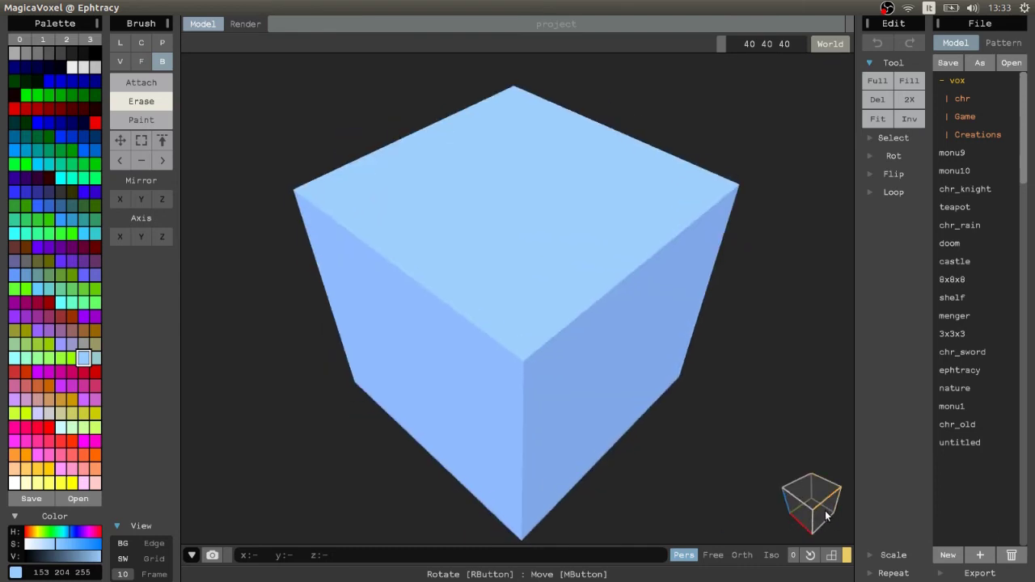
right_click_drag(512, 288, 572, 328)
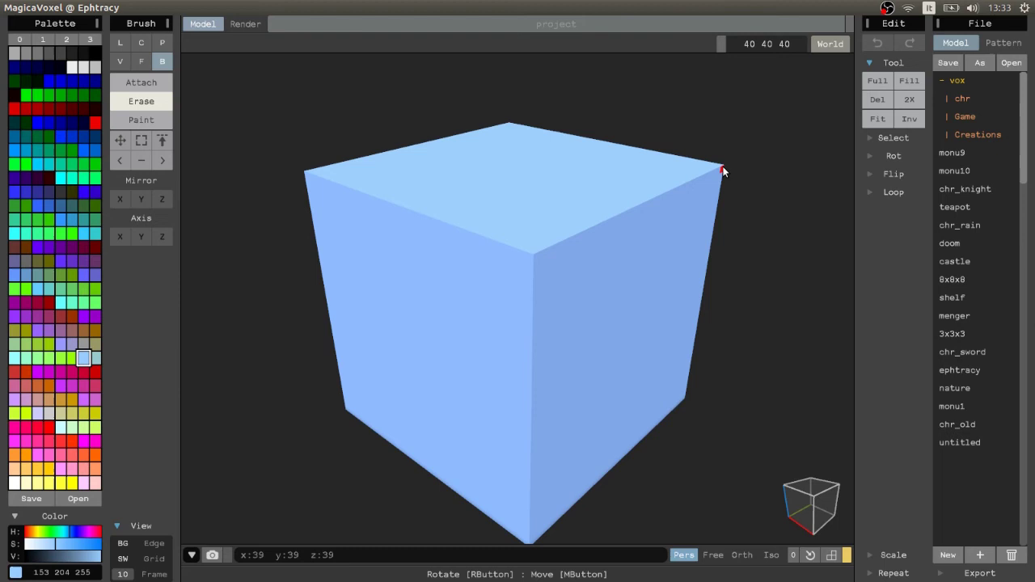
- Box-erase all voxels of the light-blue default cube in one corner-to-edge drag
mouse_move(683, 200)
left_mouse_down()
mouse_move(590, 287)
mouse_move(383, 406)
mouse_move(346, 411)
left_mouse_up()
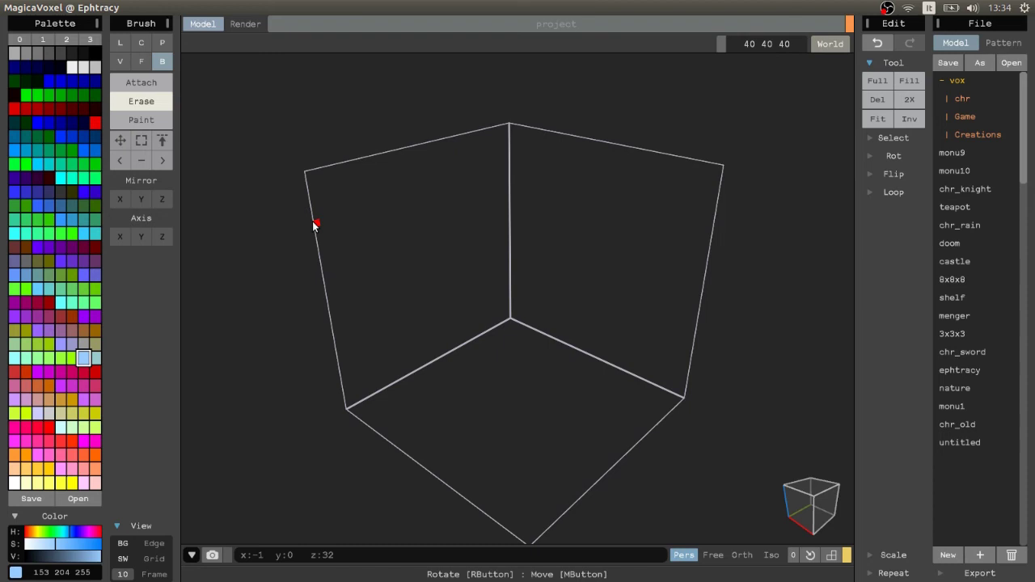
- In Attach mode, add a flat floor plate, a tall extruded box, and a larger box over the plate
left_click(133, 85)
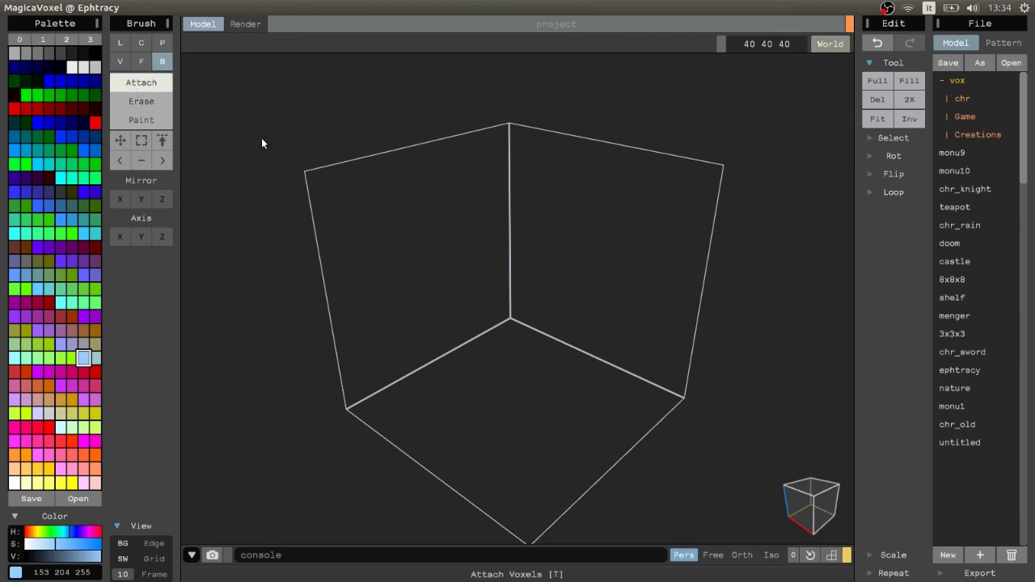
mouse_move(441, 412)
left_mouse_down()
mouse_move(620, 407)
mouse_move(631, 396)
left_mouse_up()
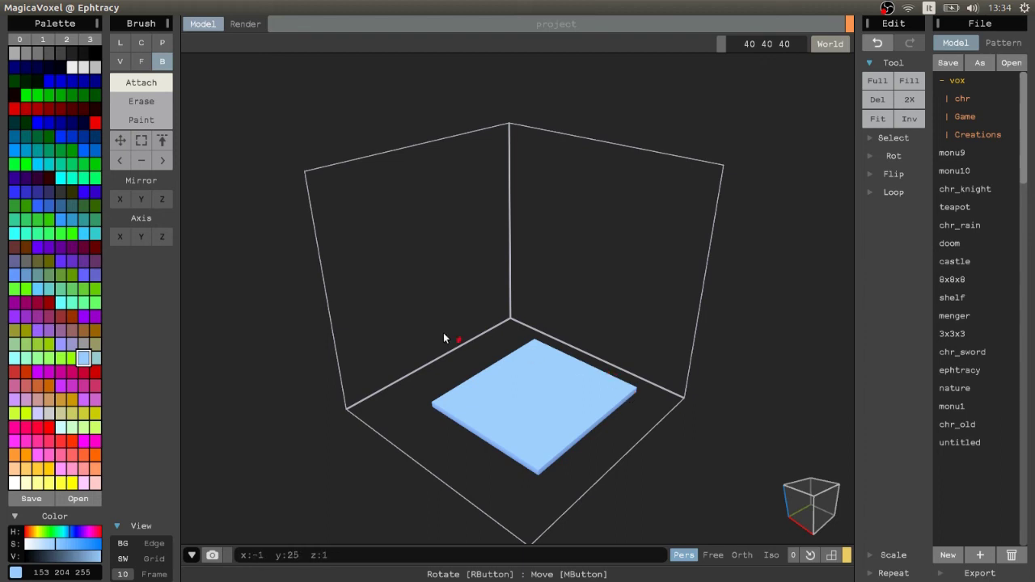
left_click_drag(499, 388, 513, 138)
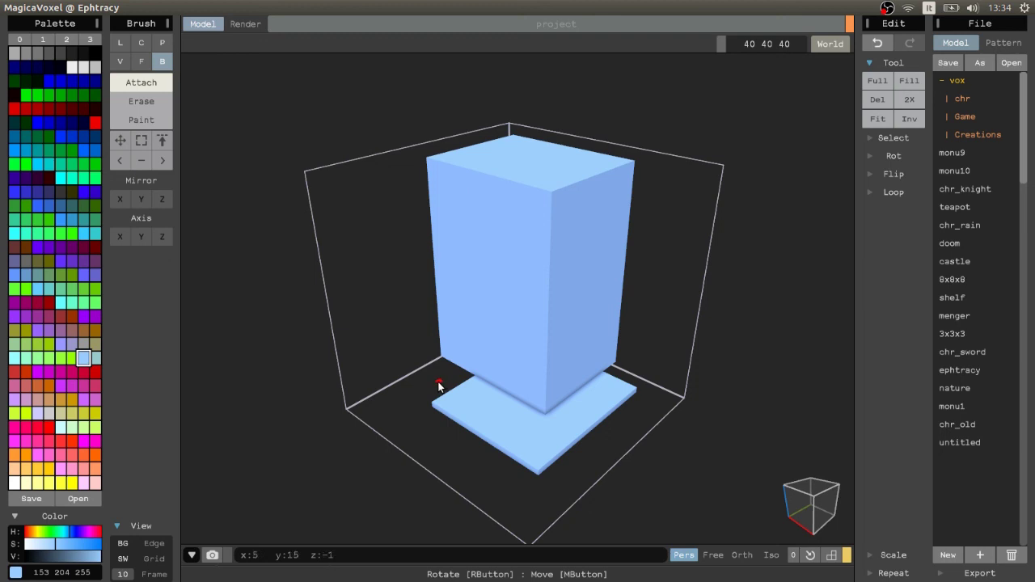
left_click_drag(422, 423, 671, 225)
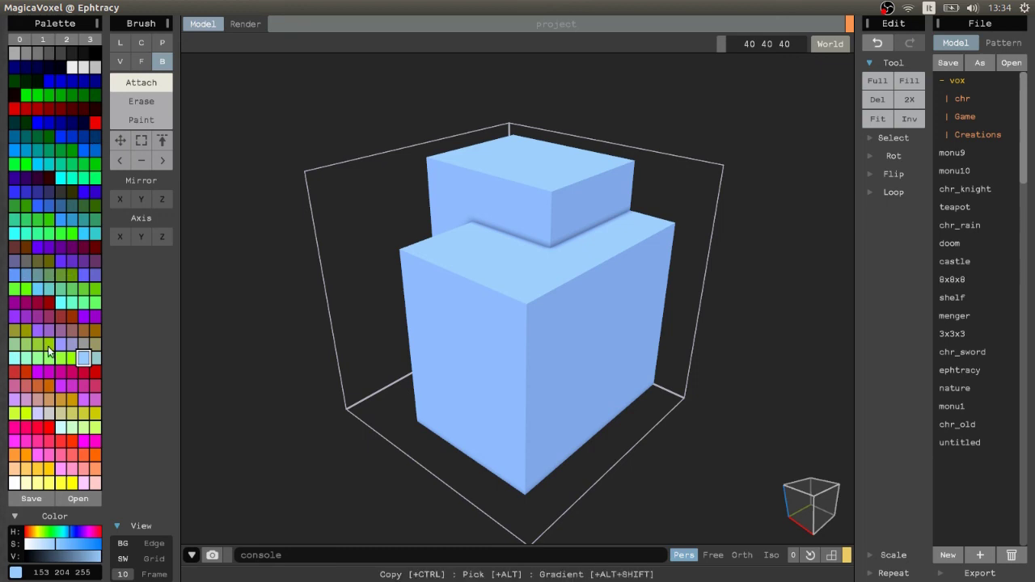
- In Paint mode, box-paint a red rectangle across the lower block's front face
left_click(148, 120)
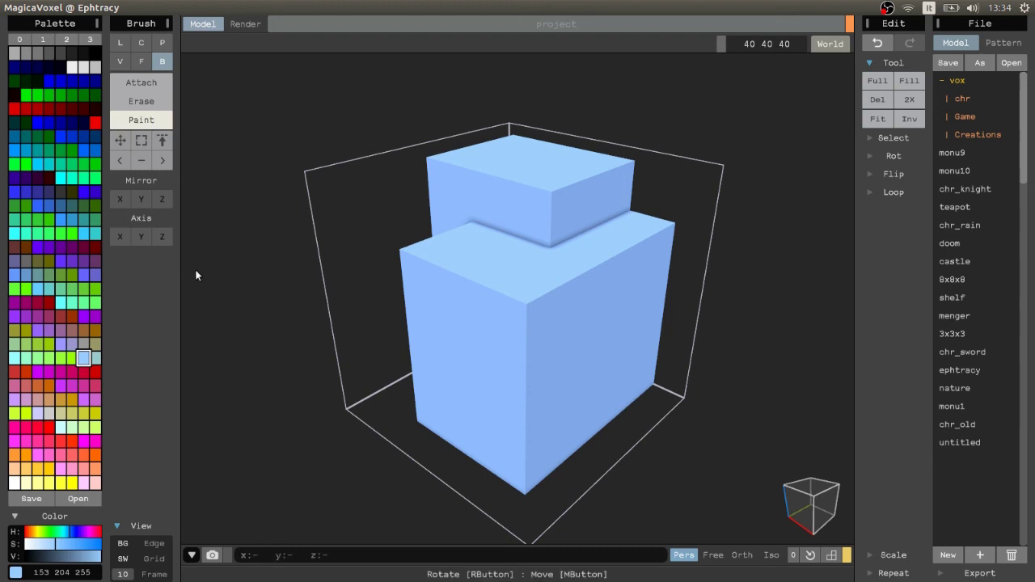
left_click(94, 372)
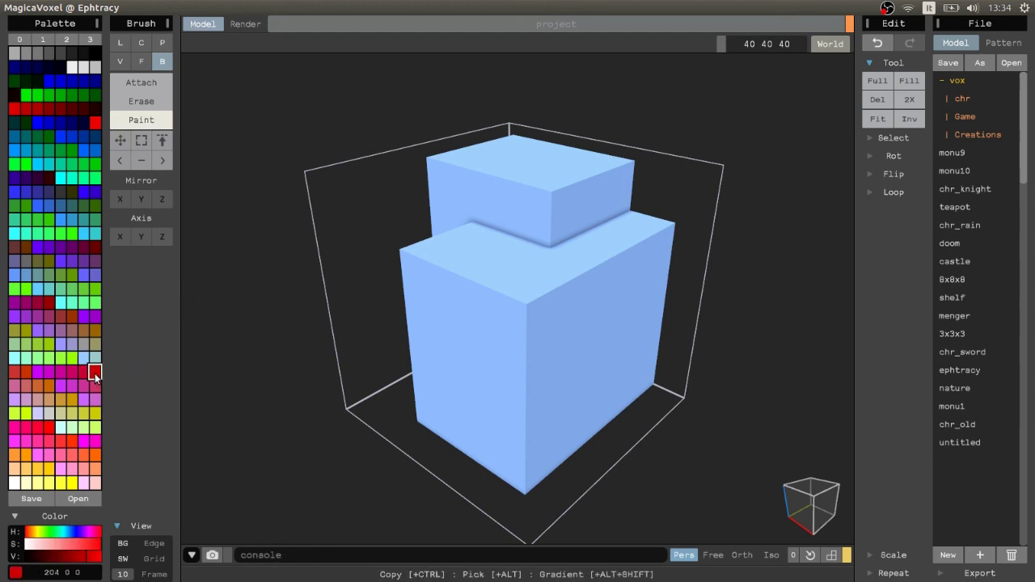
mouse_move(432, 299)
left_mouse_down()
mouse_move(555, 397)
mouse_move(598, 404)
left_mouse_up()
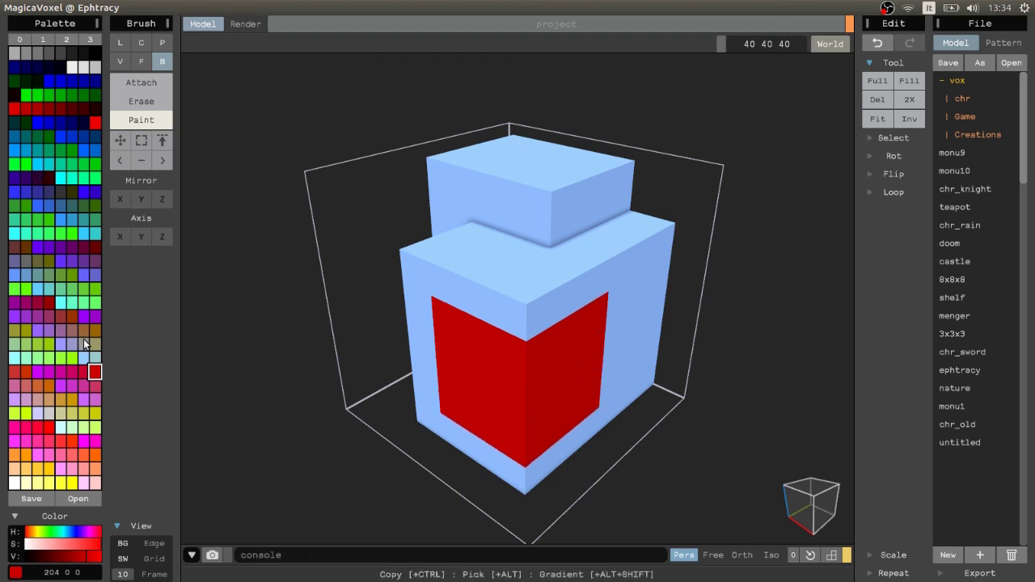
- Mix purple with the HSV sliders, paint both boxes' tops, then pick a fully saturated pink
left_click(26, 358)
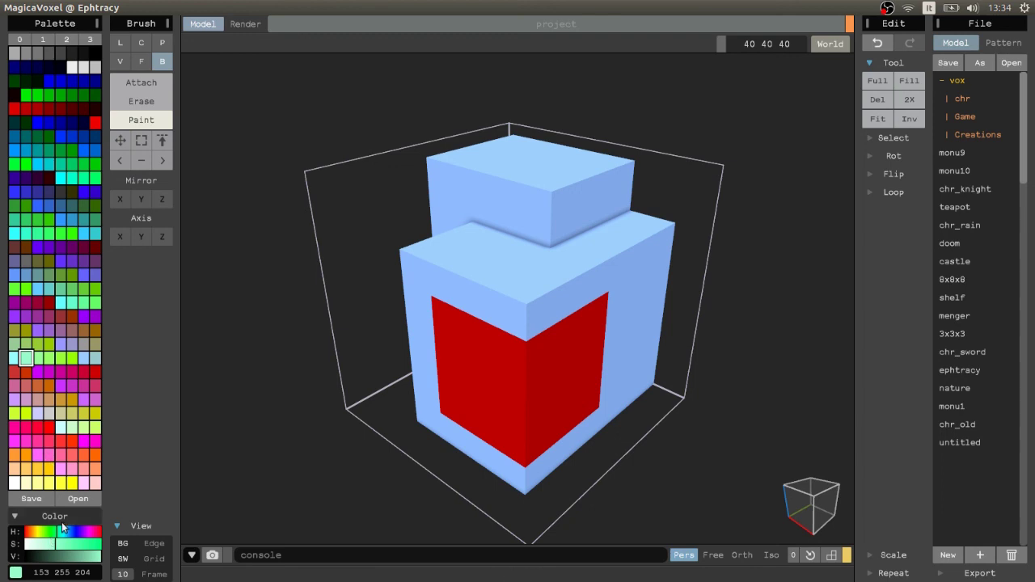
left_click_drag(60, 545, 95, 547)
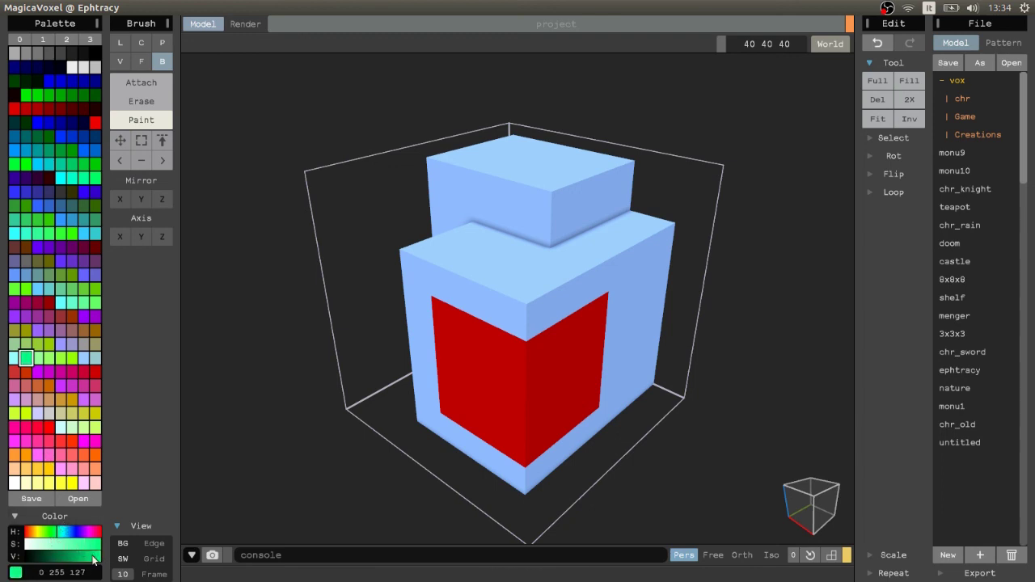
left_click_drag(58, 531, 83, 531)
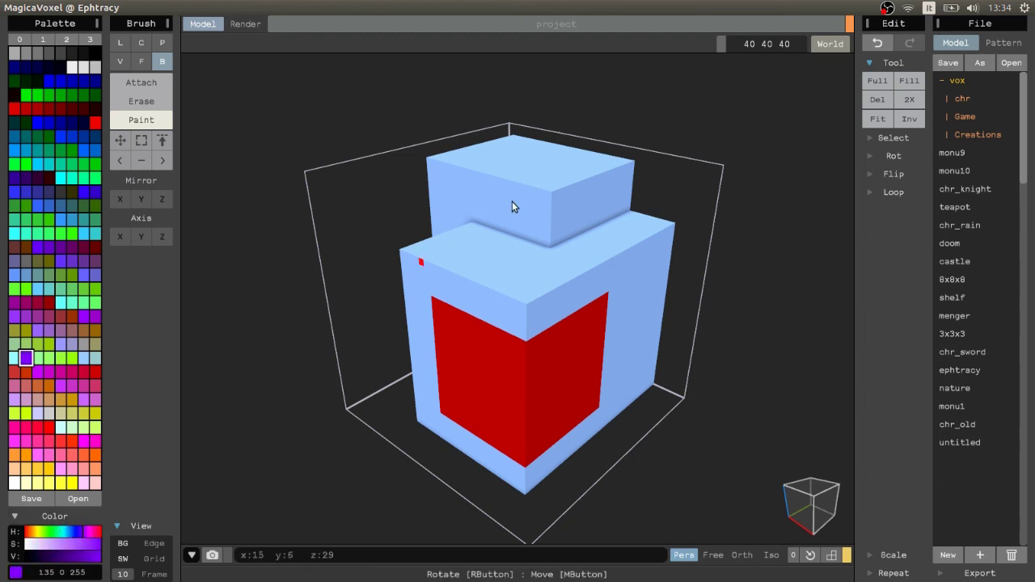
mouse_move(528, 177)
left_mouse_down()
mouse_move(480, 275)
mouse_move(515, 301)
left_mouse_up()
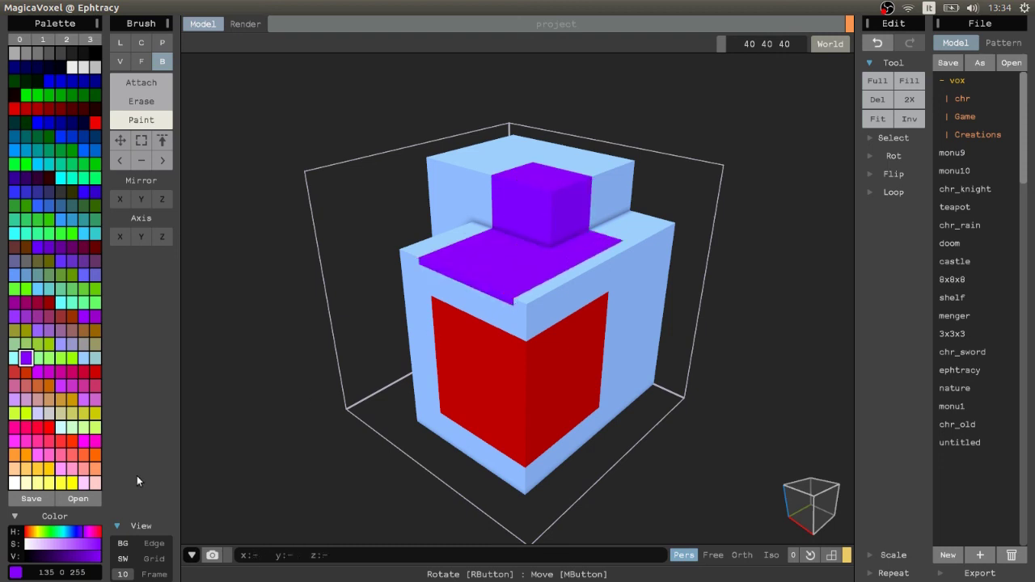
left_click(61, 455)
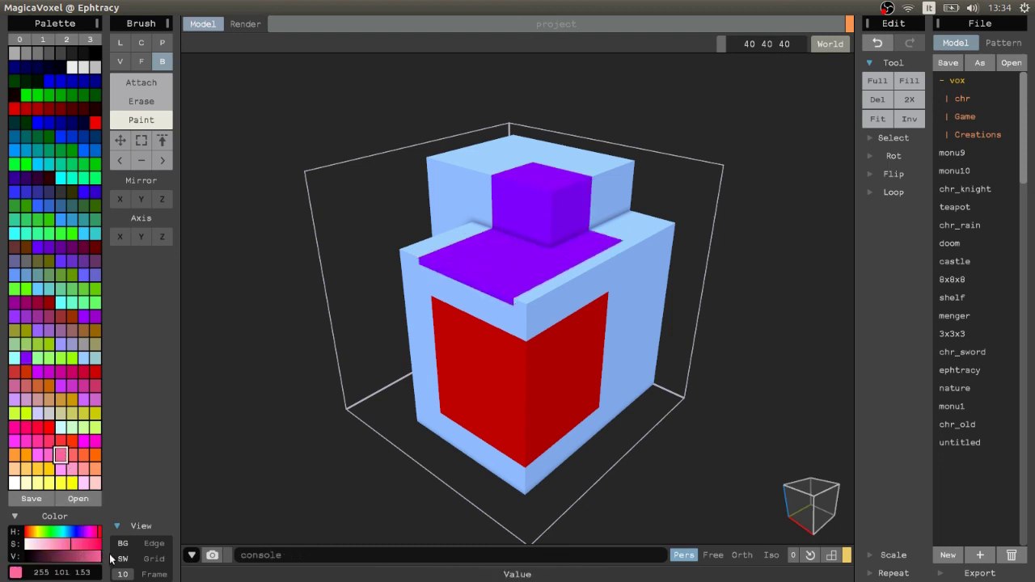
left_click_drag(71, 544, 101, 544)
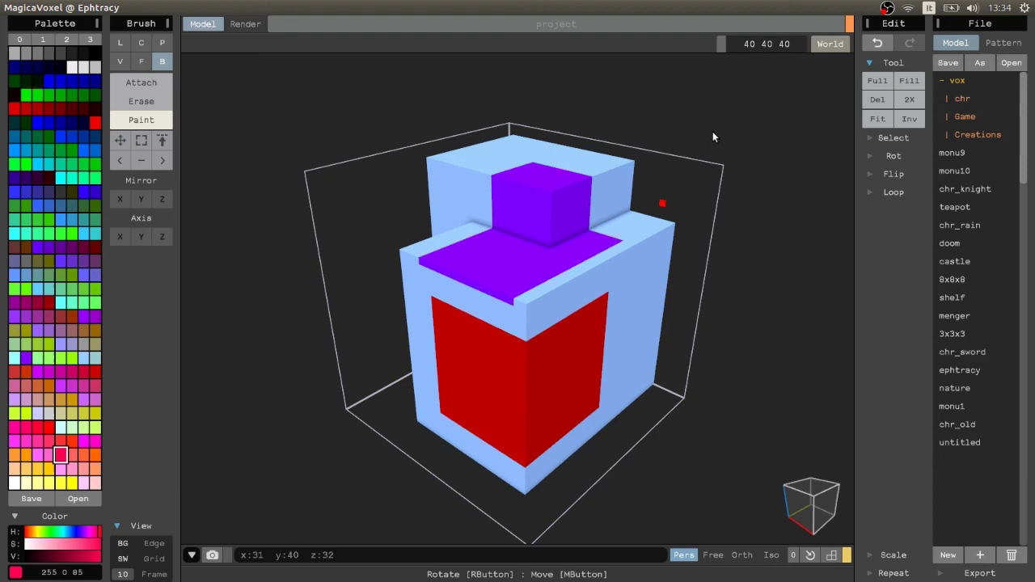